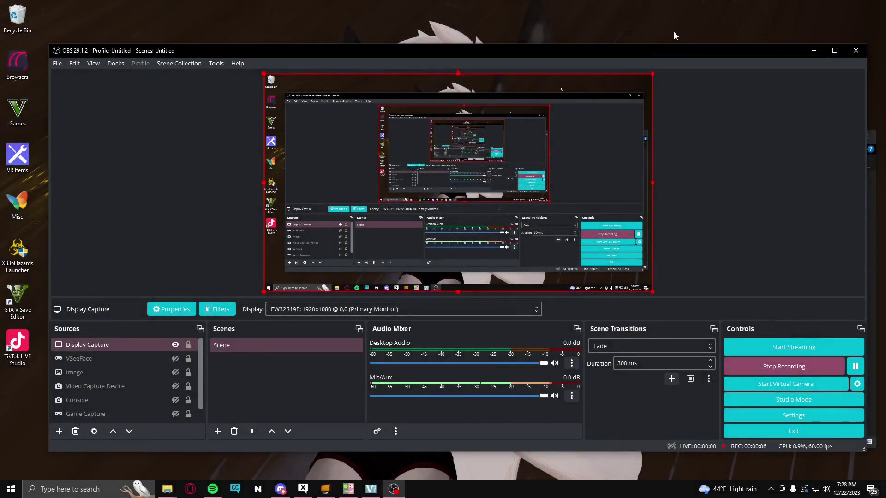
# Clear the desktop by minimizing the OBS window and the other window behind it
pyautogui.click(646, 26)
pyautogui.click(817, 52)
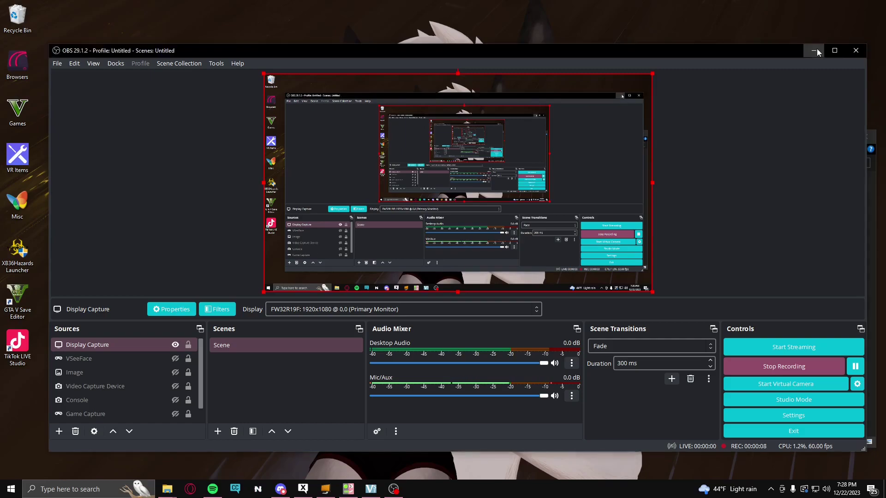
pyautogui.click(817, 52)
pyautogui.click(823, 138)
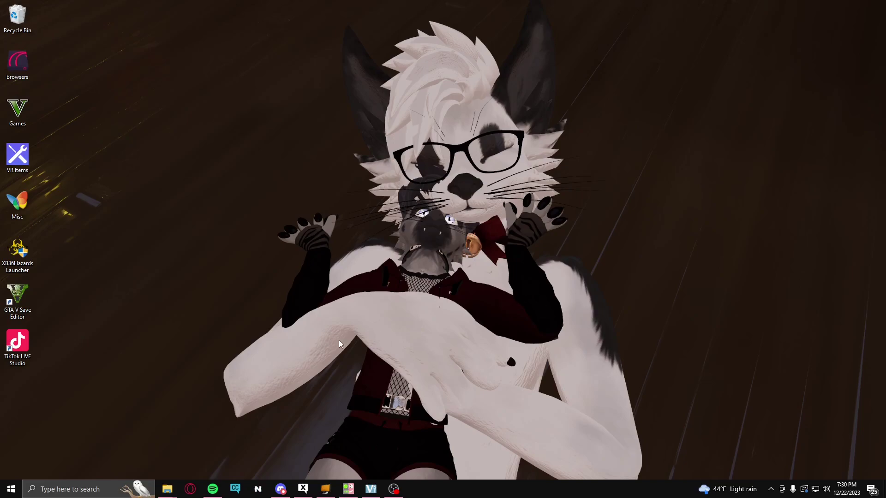
pyautogui.click(11, 489)
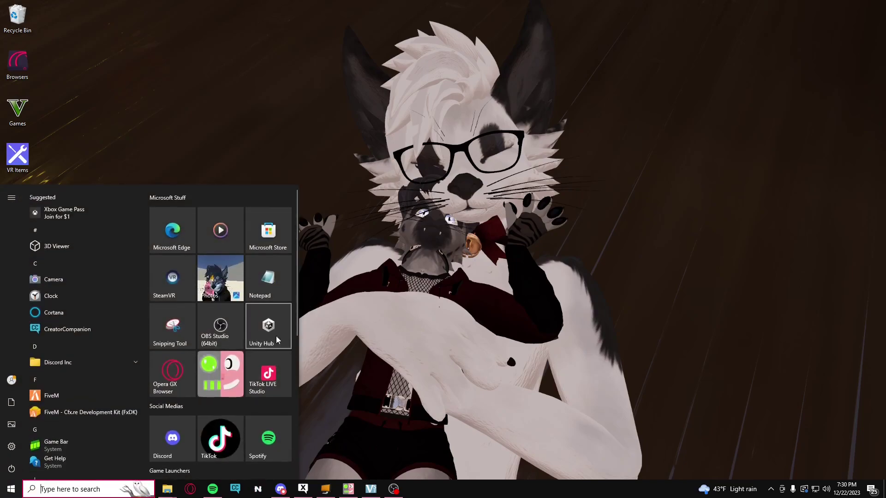
pyautogui.scroll(-5, 261, 369)
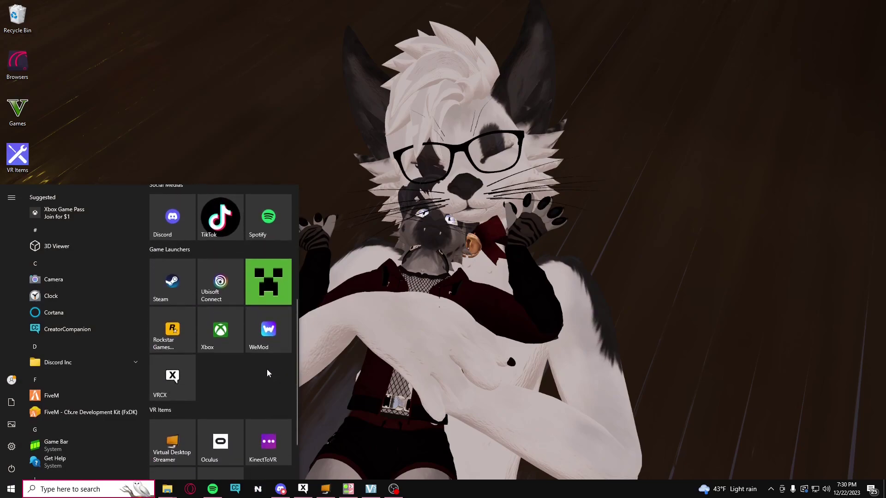
pyautogui.scroll(-1, 267, 373)
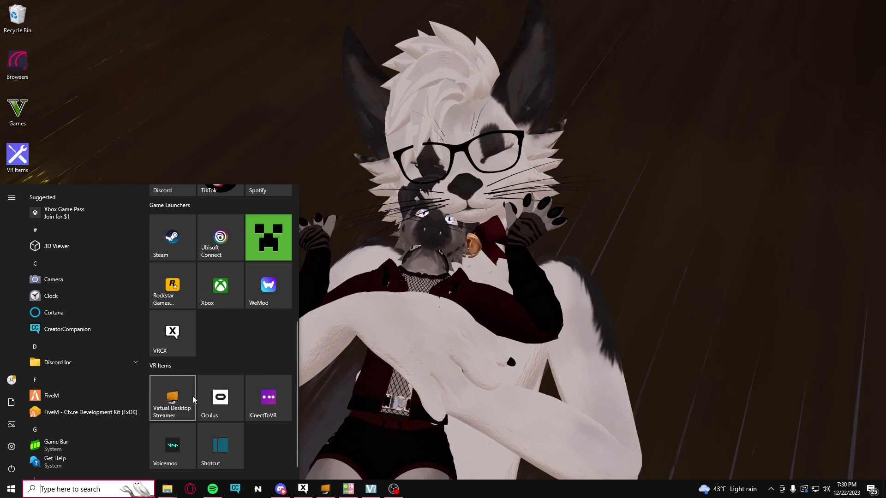
pyautogui.click(362, 305)
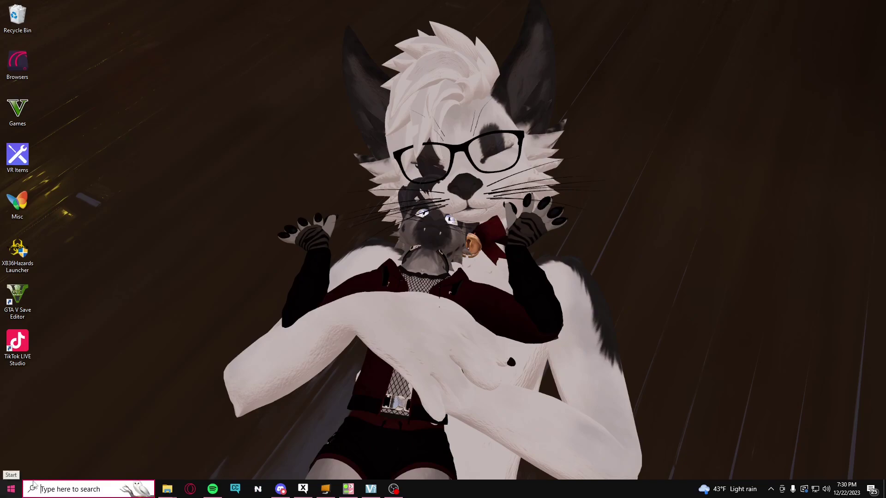
# Launch Virtual Desktop Streamer from the VR Items group of the installed apps
pyautogui.press('super')
pyautogui.scroll(-3, 194, 397)
pyautogui.scroll(-2, 231, 416)
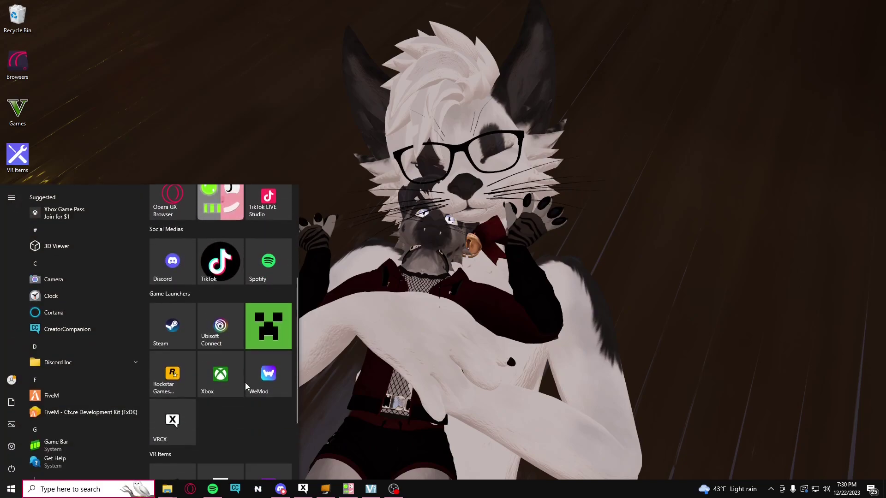
pyautogui.scroll(-3, 235, 429)
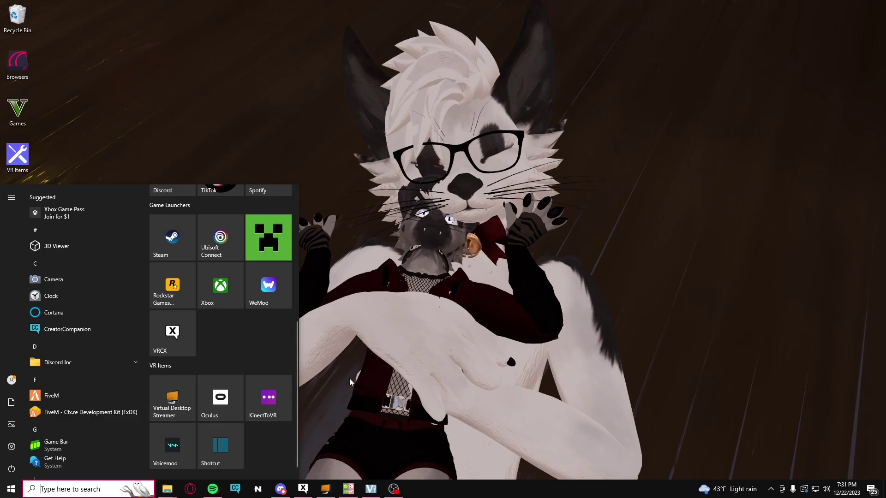
pyautogui.click(175, 403)
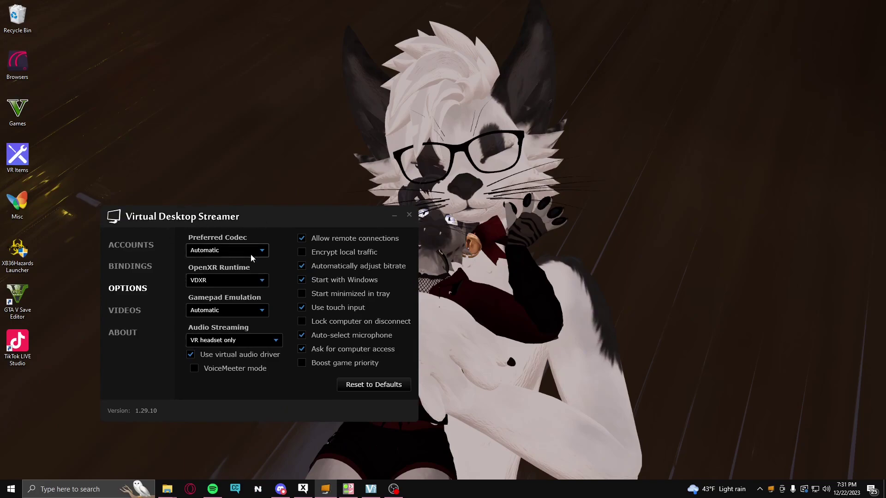
# Check the available OpenXR Runtime choices in the streamer options, leave VDXR selected, and minimize the streamer
pyautogui.click(220, 281)
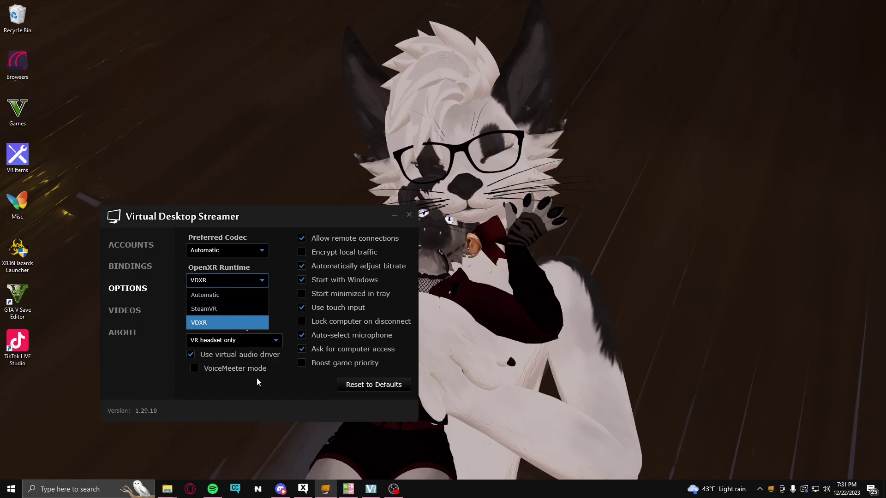
pyautogui.click(411, 216)
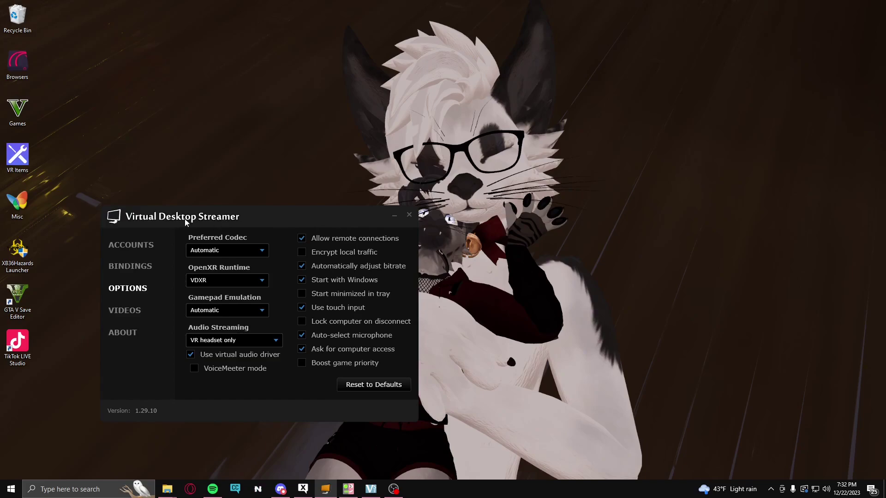
pyautogui.click(394, 217)
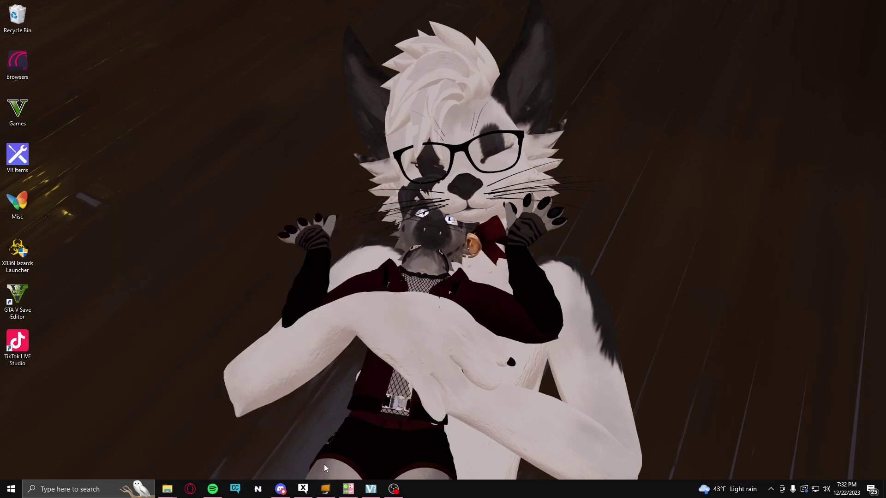
# Switch to VRCFaceTracking and open its module registry
pyautogui.moveTo(342, 492)
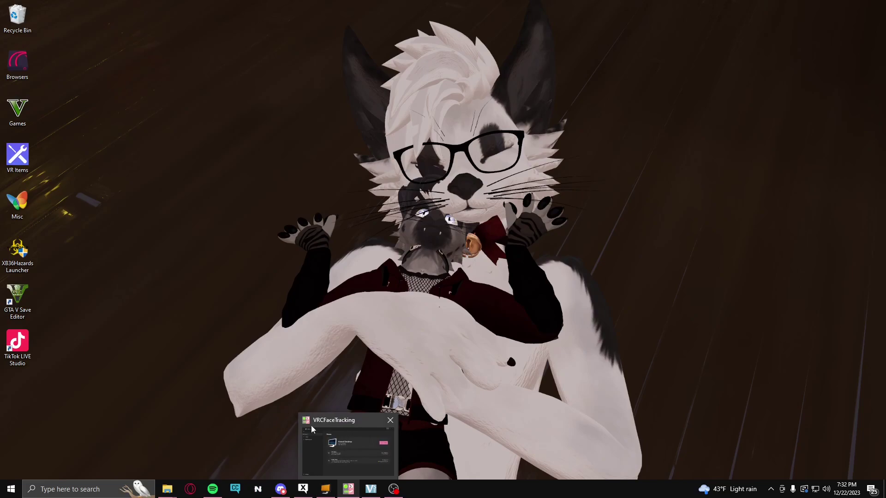
pyautogui.click(342, 443)
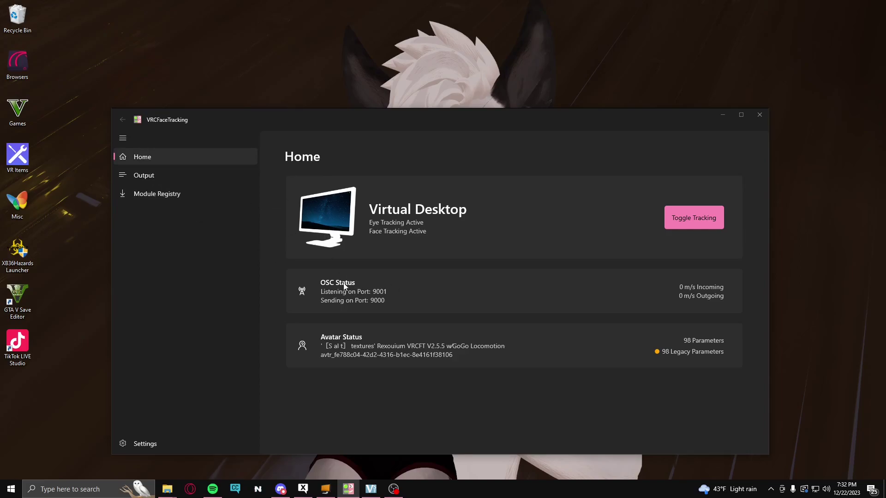
pyautogui.click(171, 196)
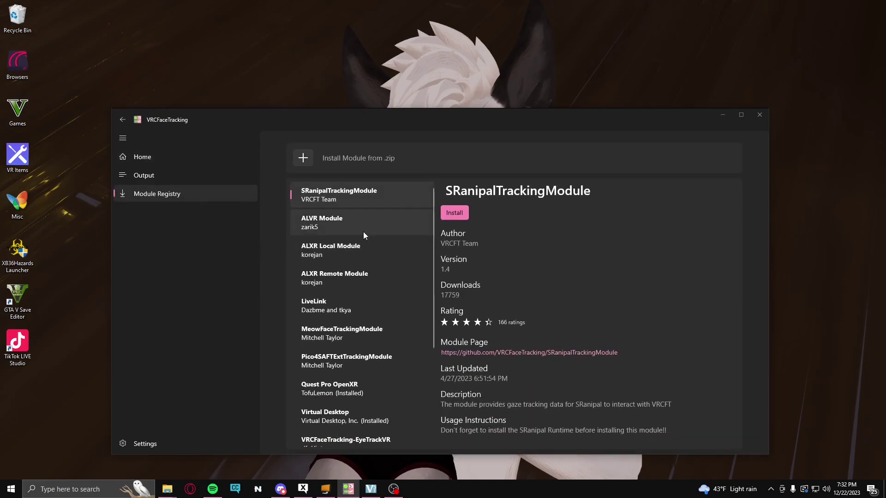
# Review the Quest Pro OpenXR, Virtual Desktop and VRCFTVarjoModule details in the module list, and return to the Home page
pyautogui.scroll(-2, 363, 233)
pyautogui.scroll(-2, 373, 297)
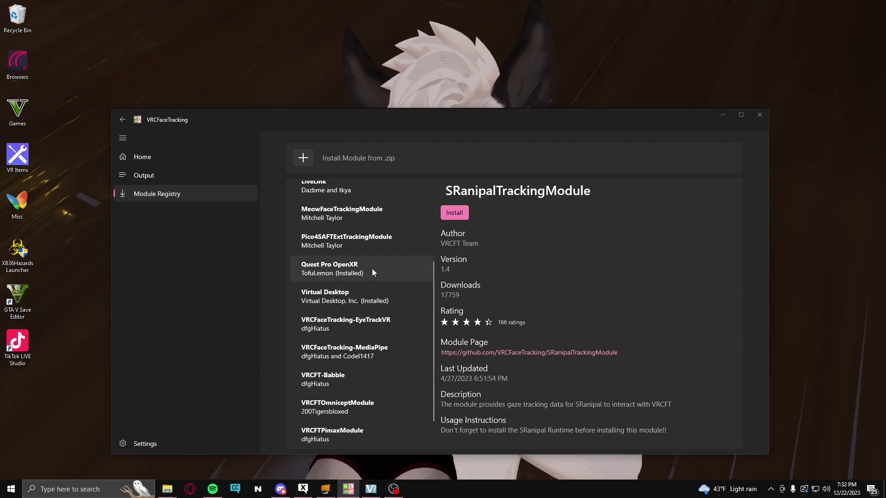
pyautogui.click(406, 272)
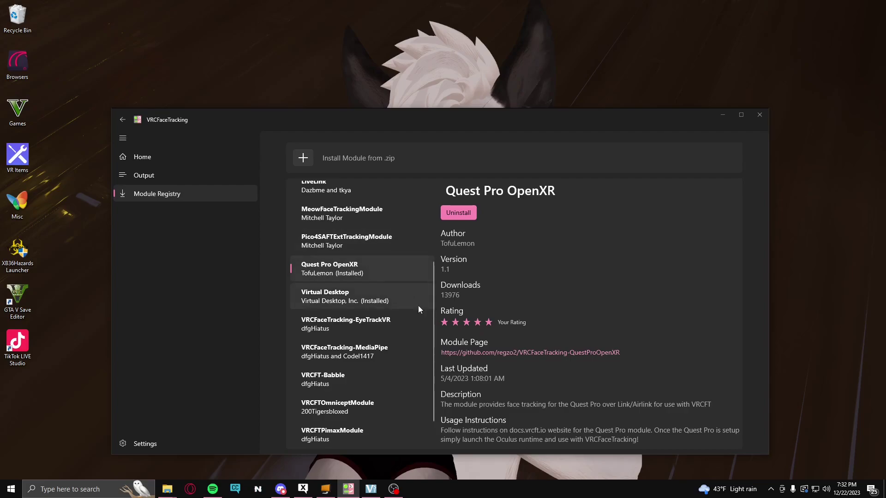
pyautogui.click(409, 291)
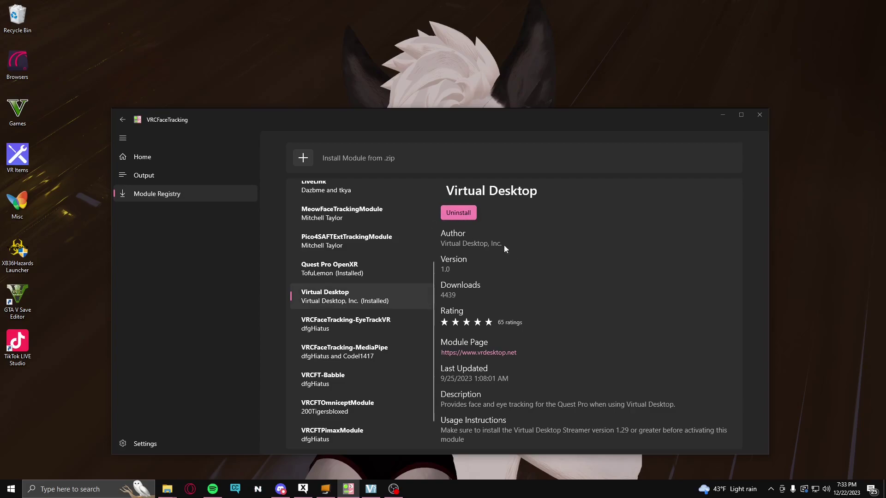
pyautogui.scroll(-1, 415, 295)
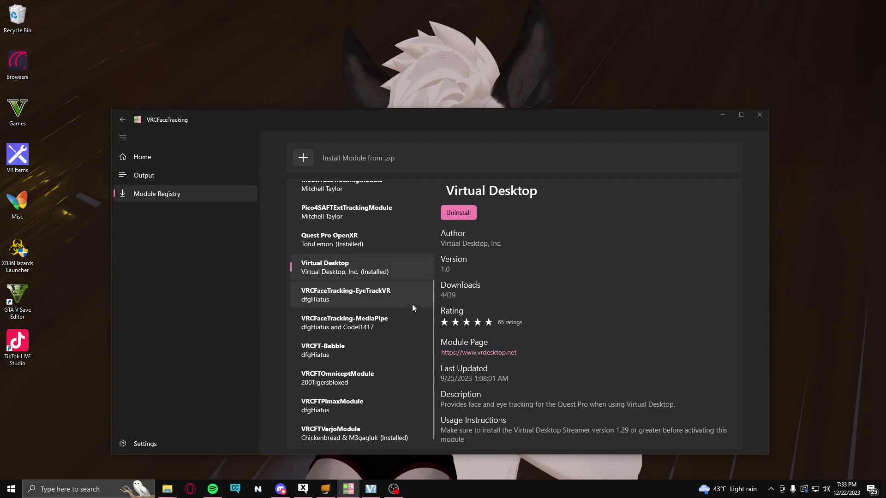
pyautogui.click(401, 422)
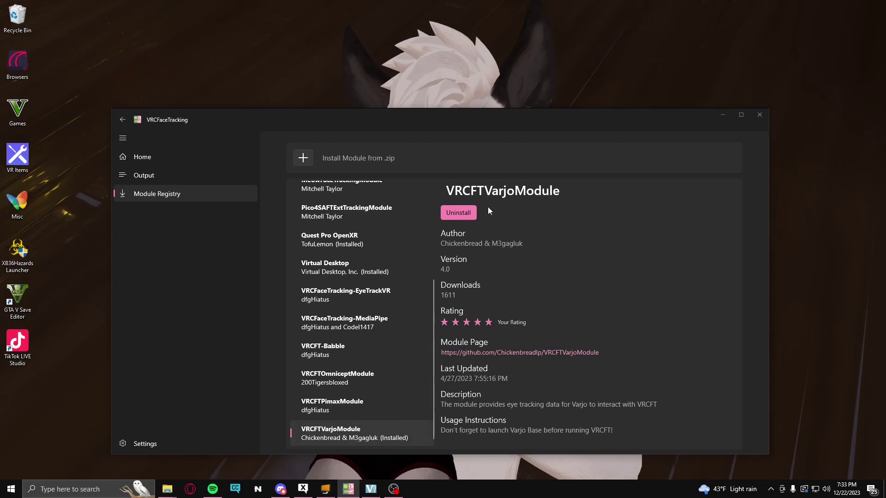
pyautogui.scroll(1, 372, 280)
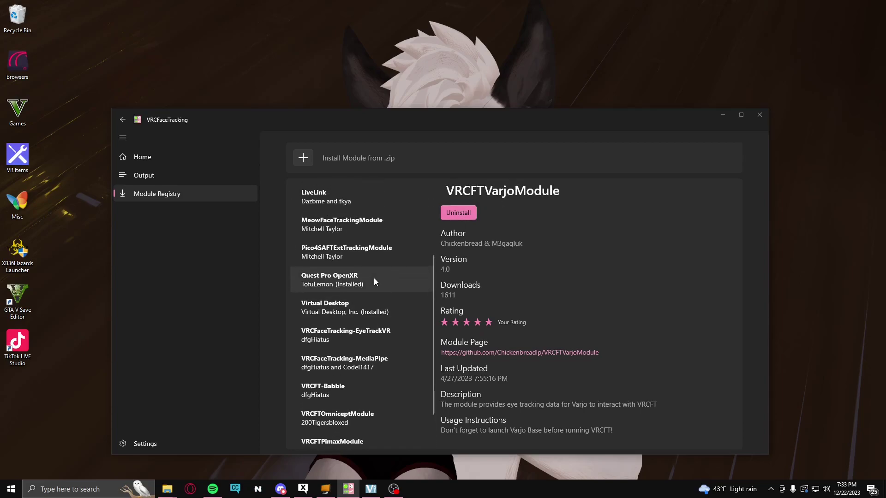
pyautogui.scroll(3, 384, 279)
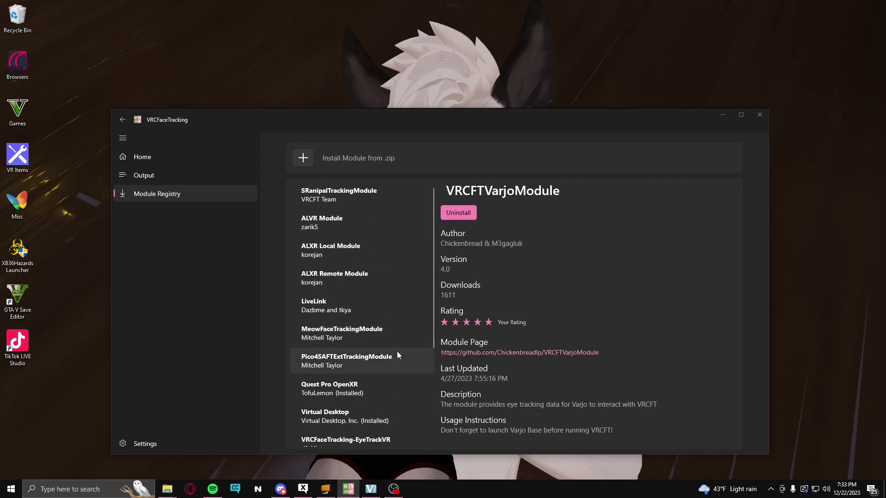
pyautogui.scroll(-4, 397, 351)
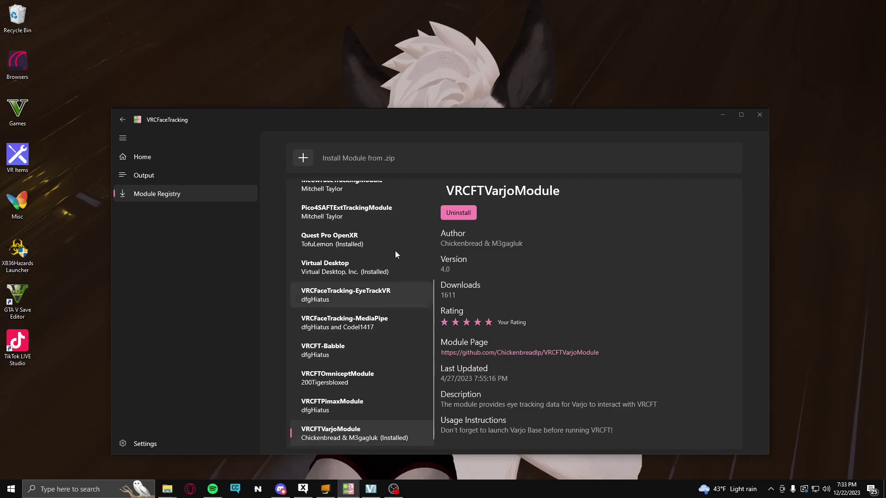
pyautogui.click(194, 164)
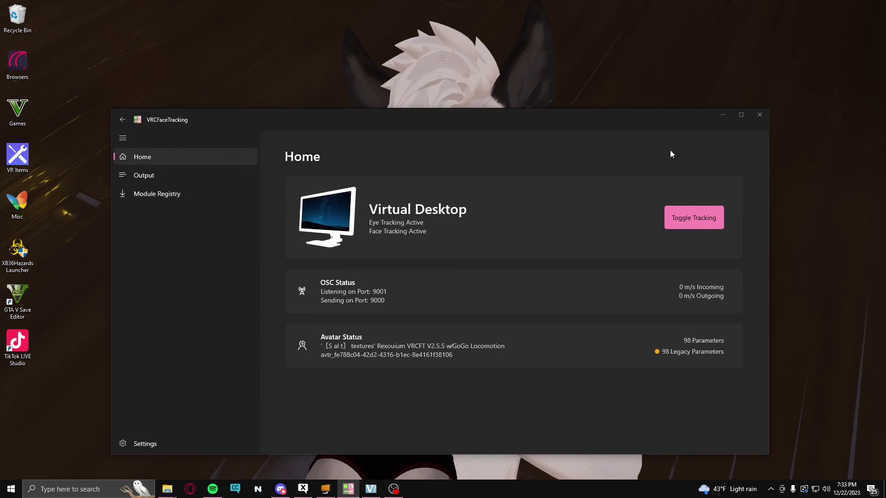
# Check the running apps and processes in Task Manager and close it
pyautogui.hotkey('ctrl', 'shift', 'Escape')
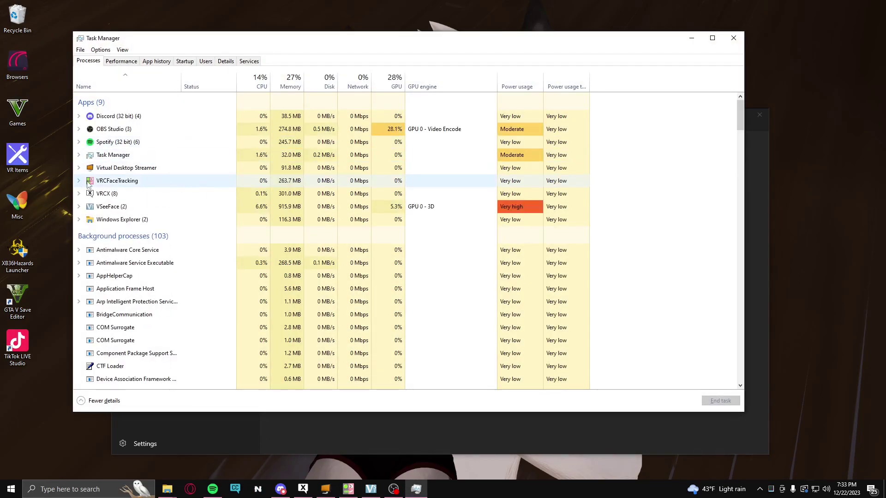
pyautogui.click(733, 38)
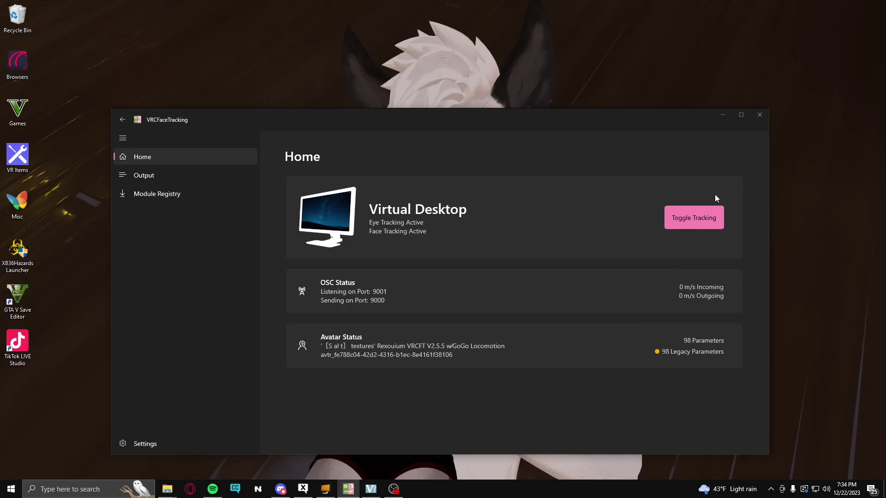
pyautogui.hotkey('alt', 'Tab')
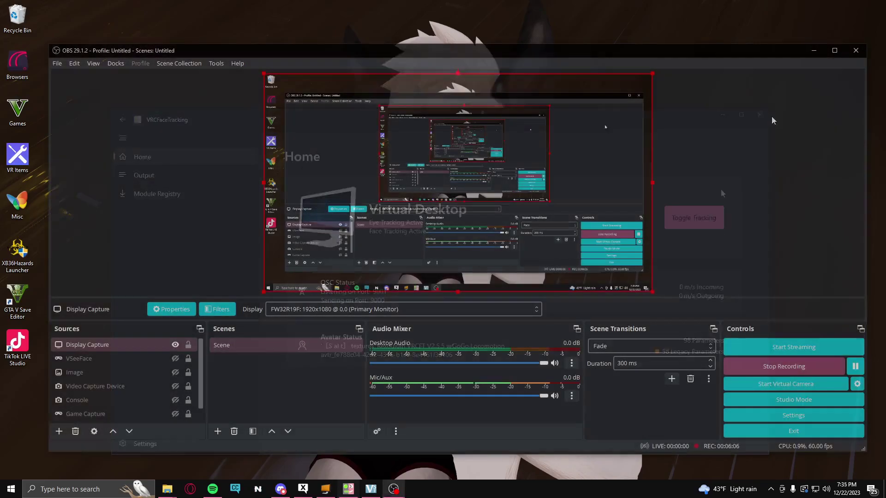
pyautogui.hotkey('alt', 'Tab')
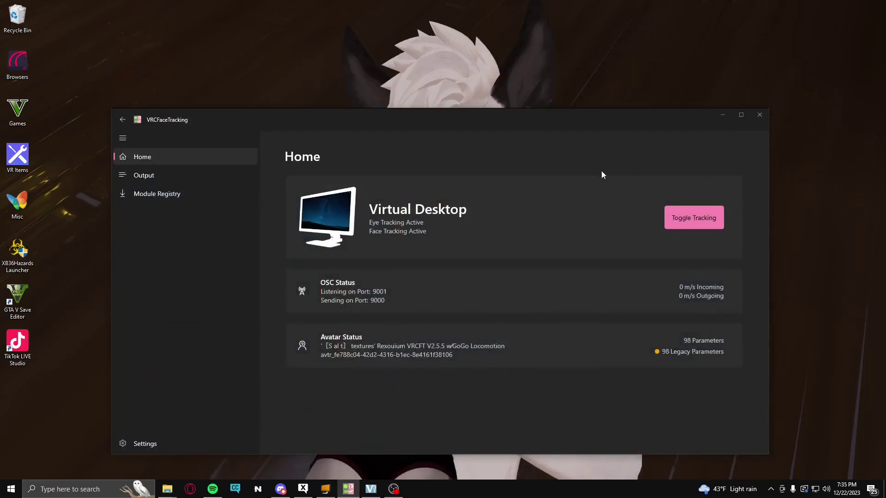